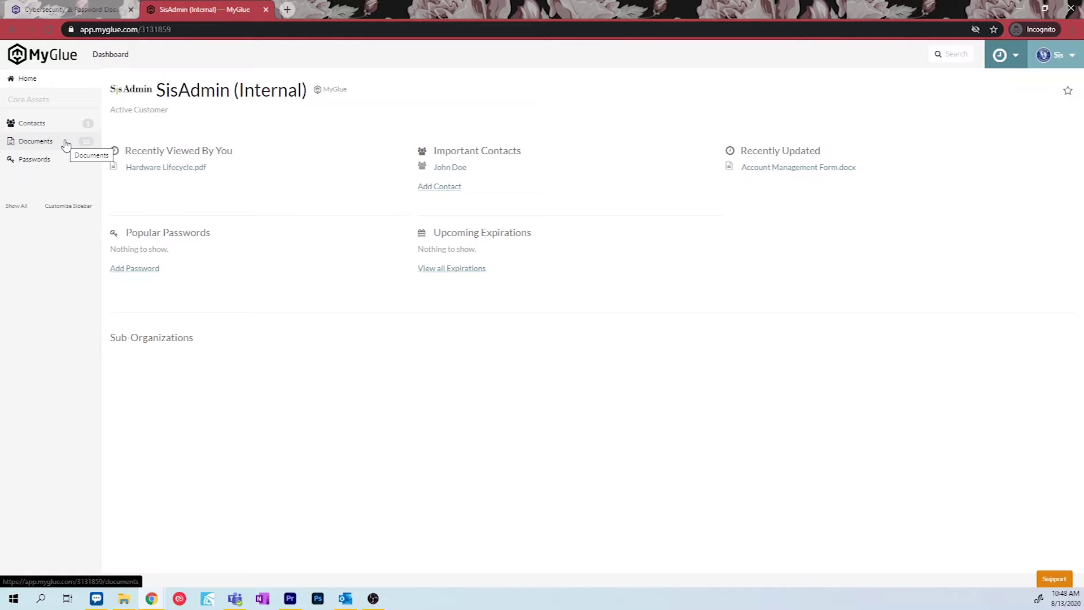
# Go to the SisAdmin Documents list and bring up the local Documents\2020 folder.
pyautogui.click(65, 145)
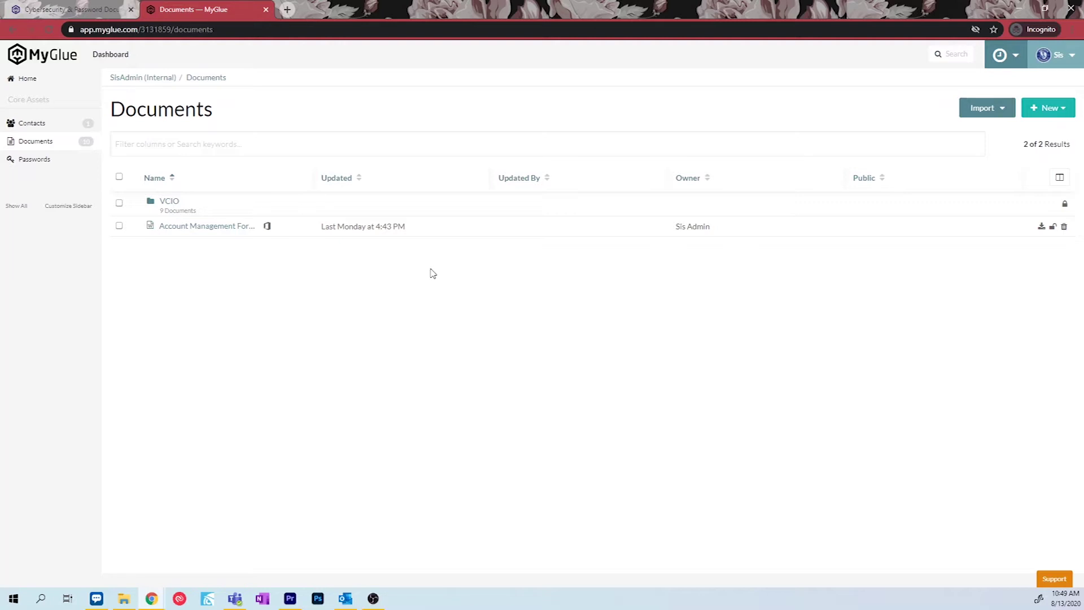
pyautogui.click(124, 600)
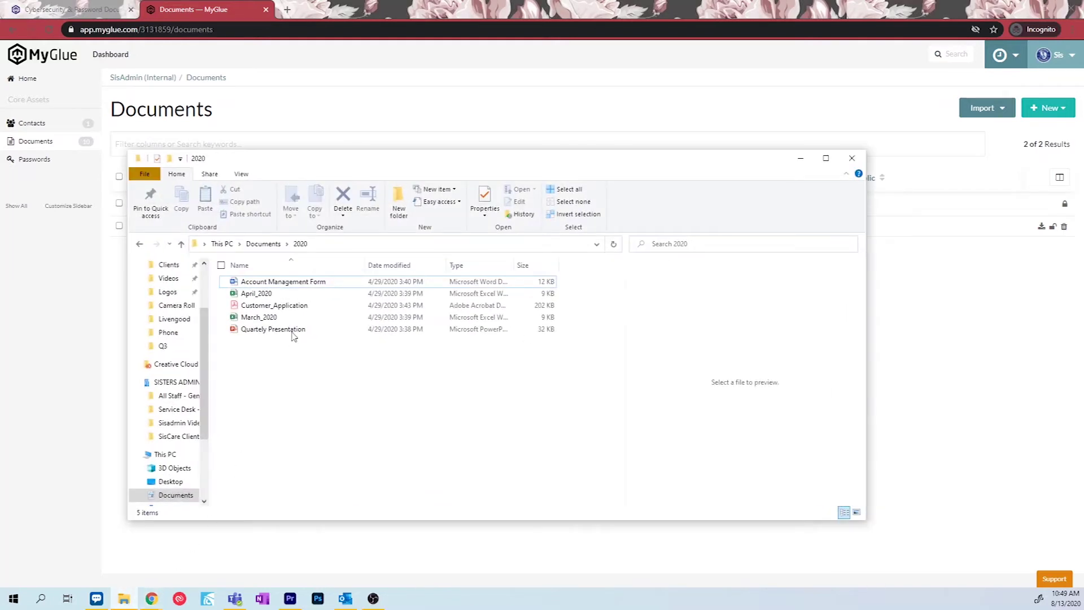
# Drag April_2020.xlsx from the 2020 folder into the MyGlue Documents list.
pyautogui.click(290, 298)
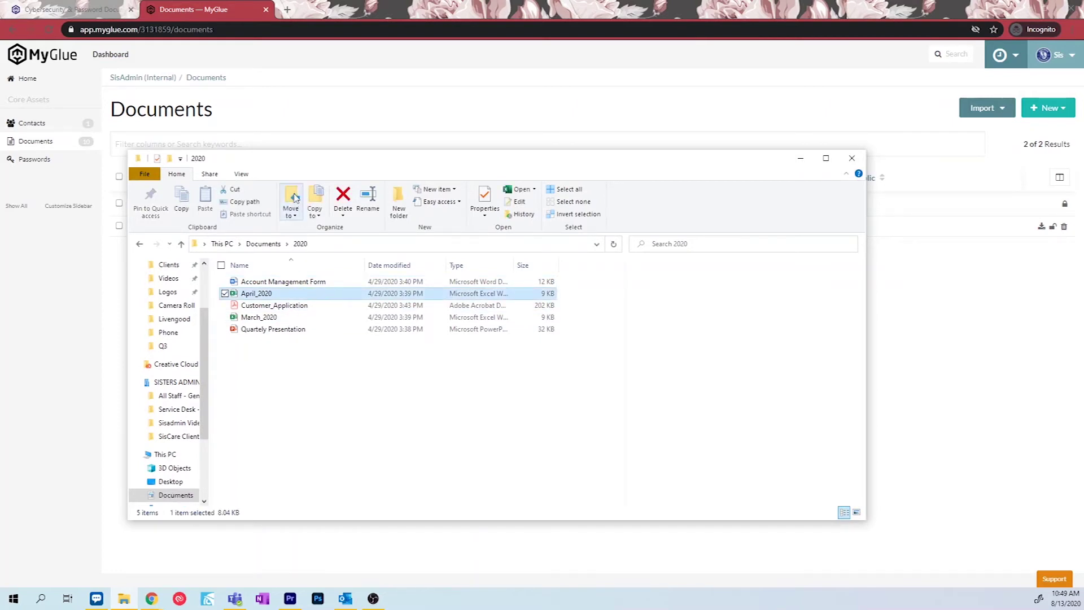
pyautogui.moveTo(292, 165); pyautogui.dragTo(435, 160)
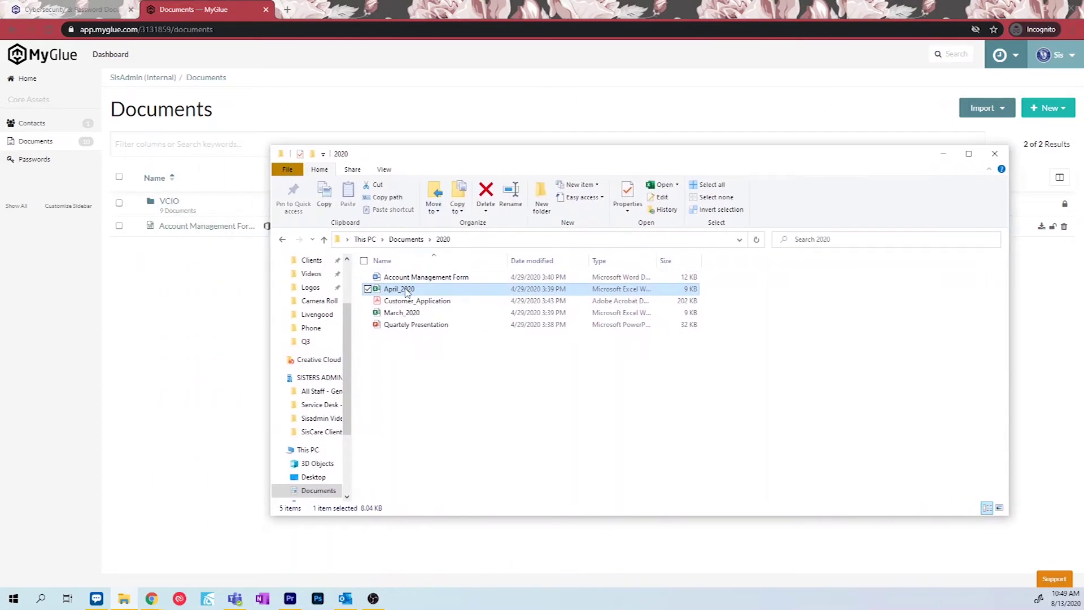
pyautogui.moveTo(404, 290); pyautogui.dragTo(193, 293)
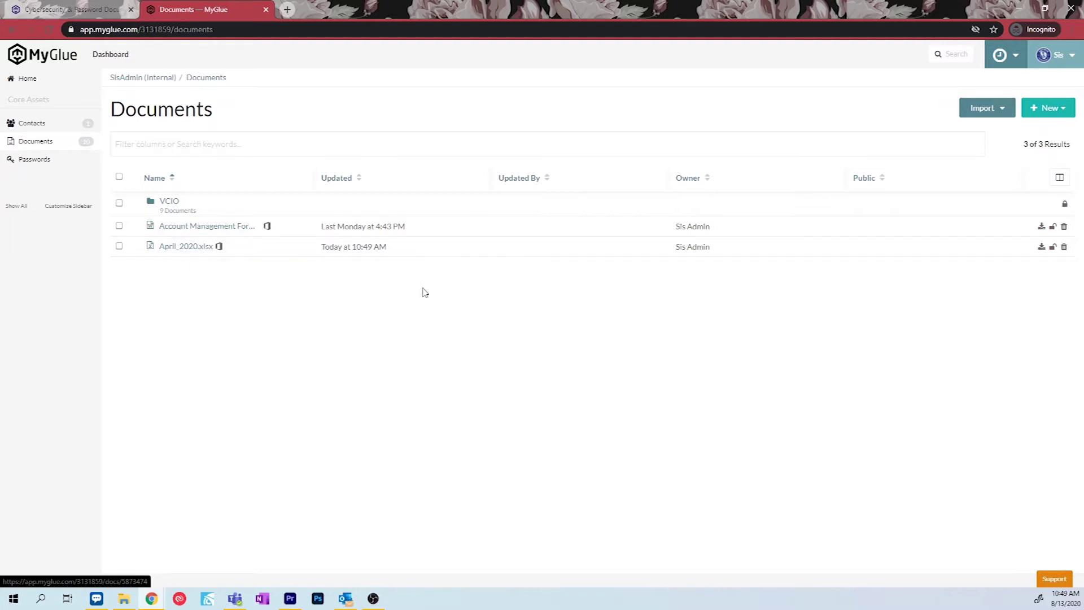
# Create a new document and replace its placeholder title with 'Training'.
pyautogui.click(1066, 113)
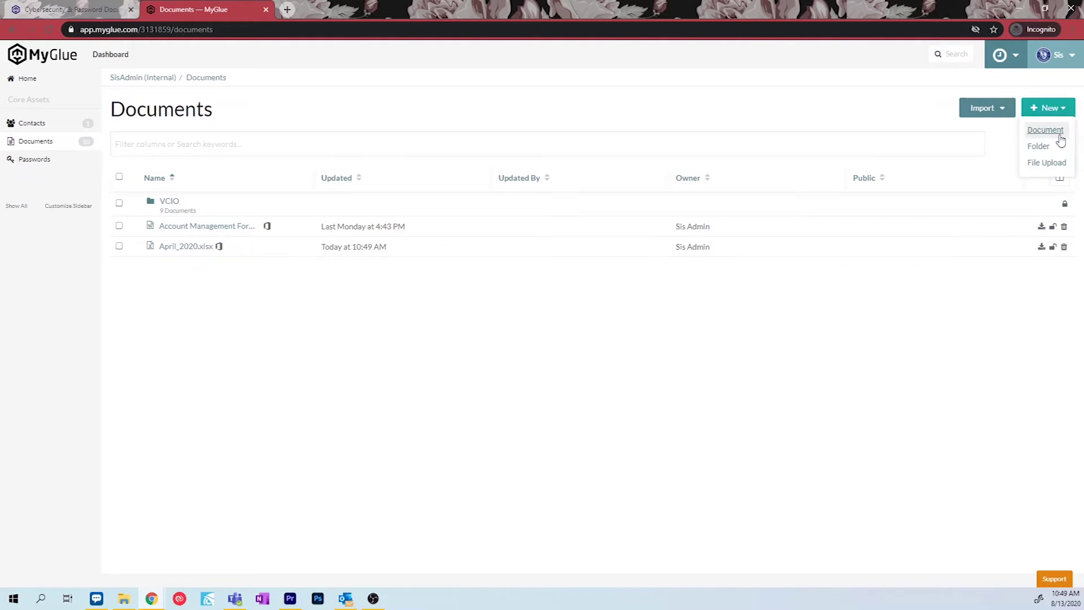
pyautogui.click(1045, 129)
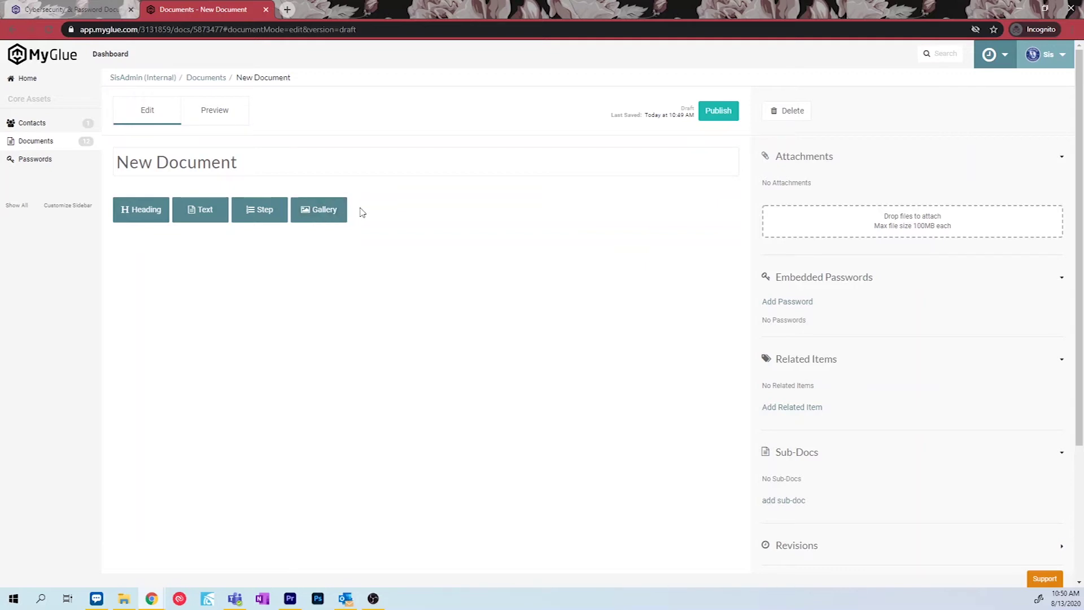
pyautogui.click(355, 163)
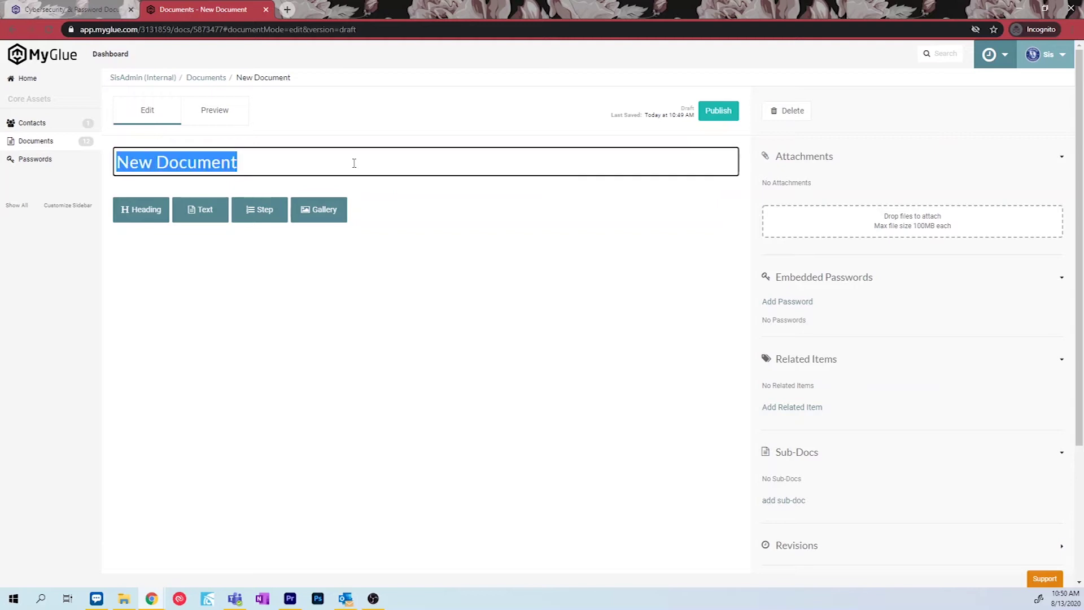
pyautogui.write('Training')
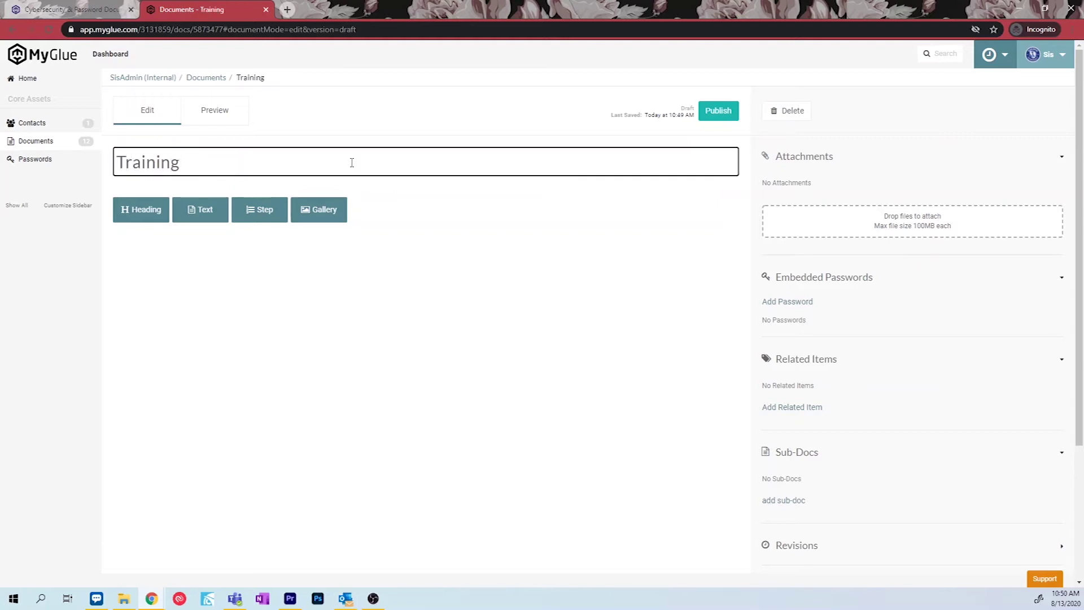
# Add a 'First Day:' heading, 'Processes to finish on your first day' text, and a step about meeting the contact.
pyautogui.click(145, 209)
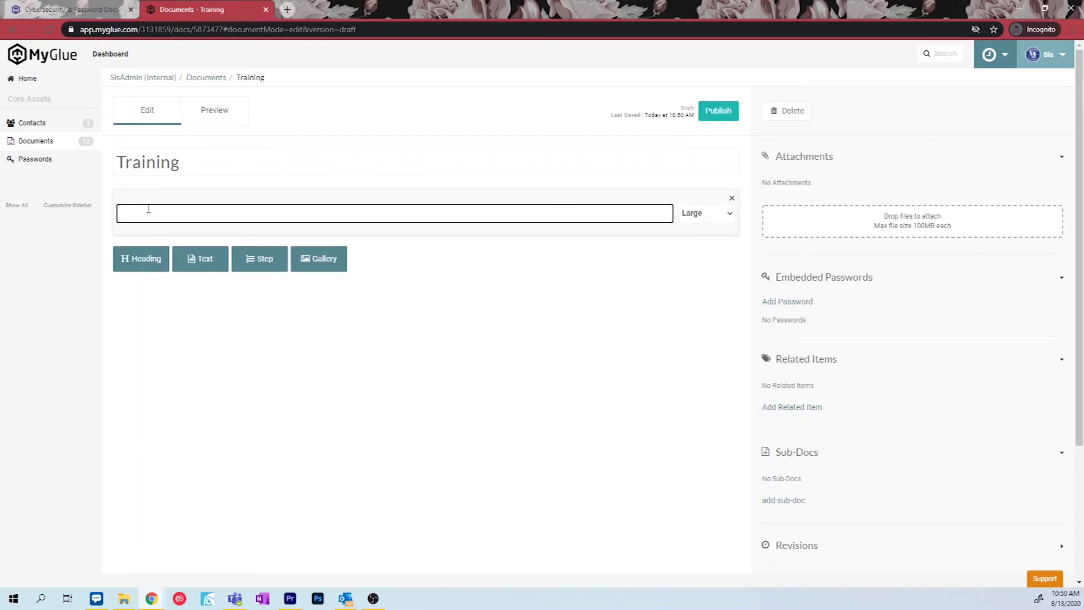
pyautogui.write('First Day:')
pyautogui.click(196, 261)
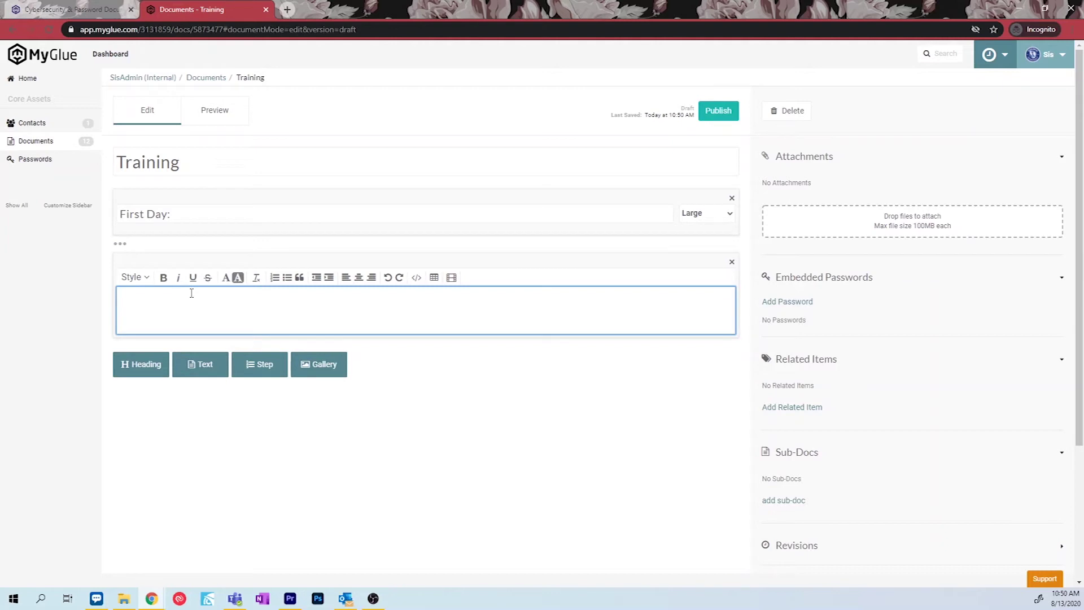
pyautogui.write('Processes to finish on your first day')
pyautogui.click(263, 365)
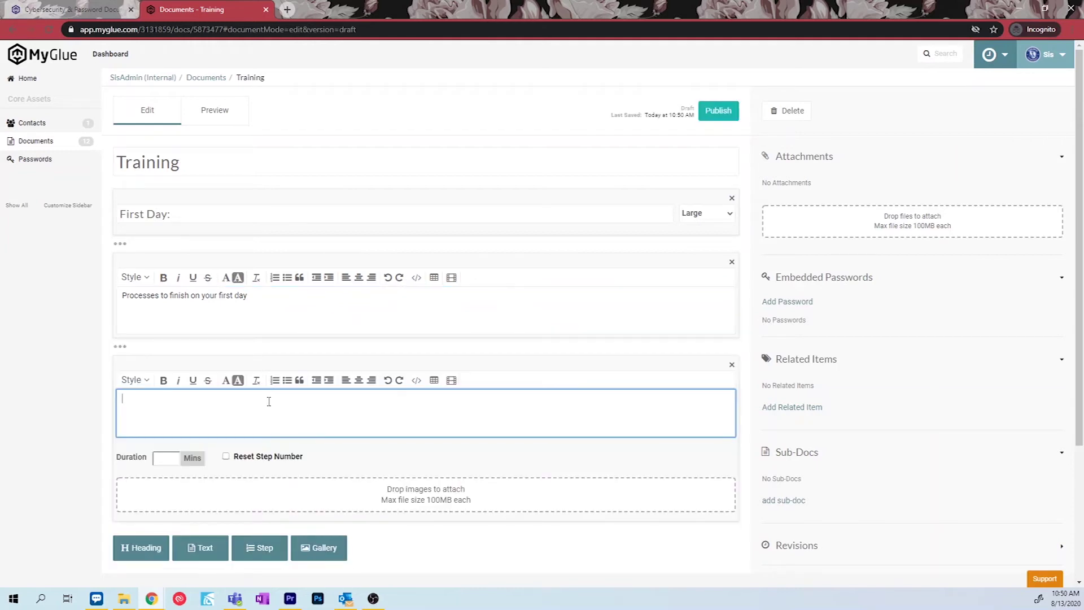
pyautogui.write('Meet with John Doe')
# Insert an empty gallery block below the meeting step and review the document.
pyautogui.click(321, 546)
pyautogui.scroll(-3, 339, 486)
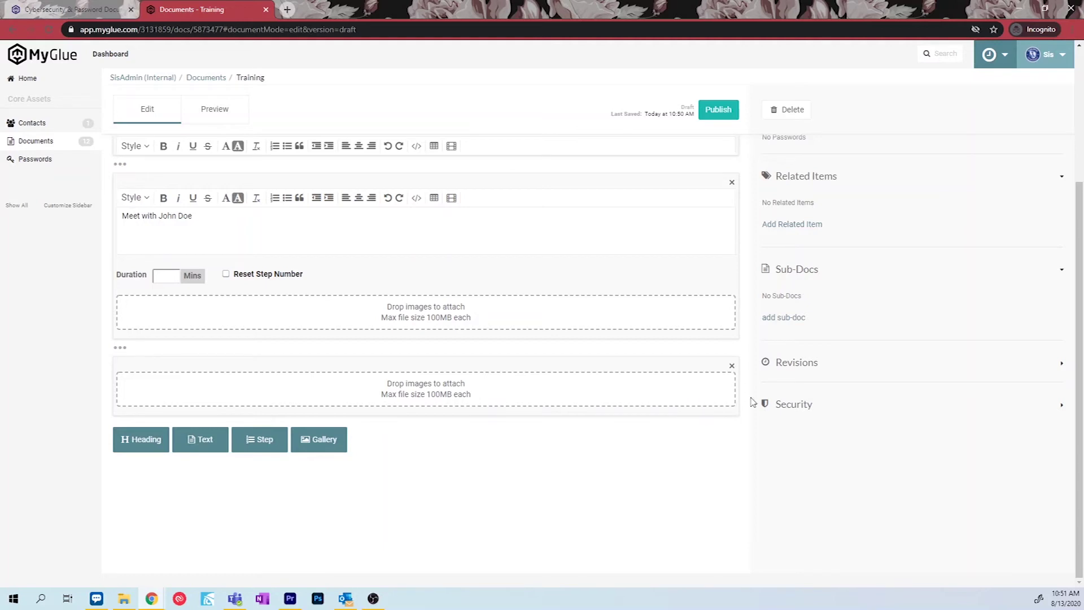
pyautogui.scroll(3, 753, 402)
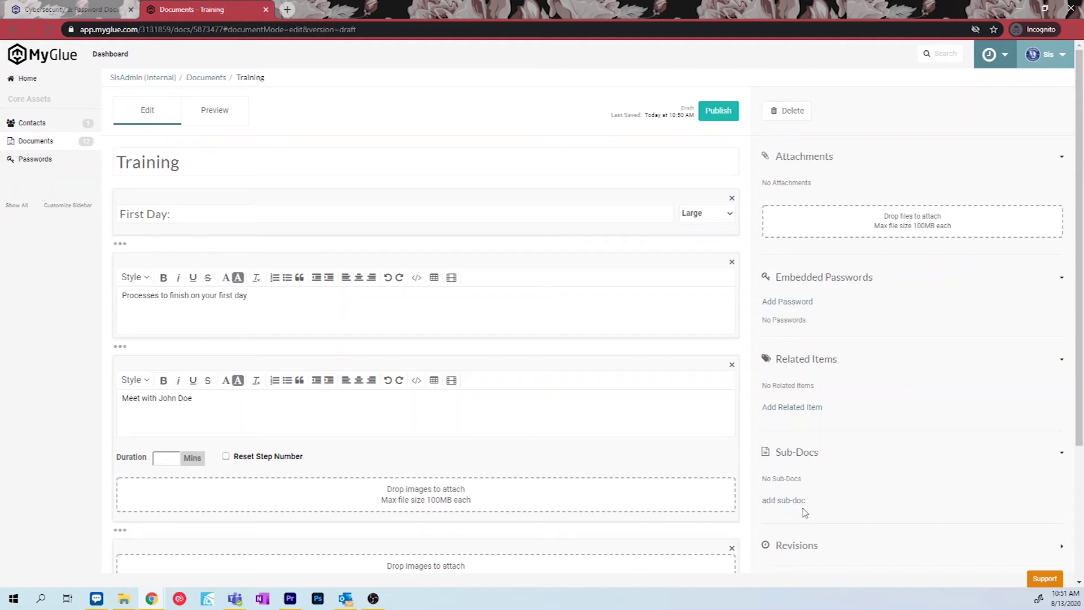
pyautogui.scroll(-3, 805, 512)
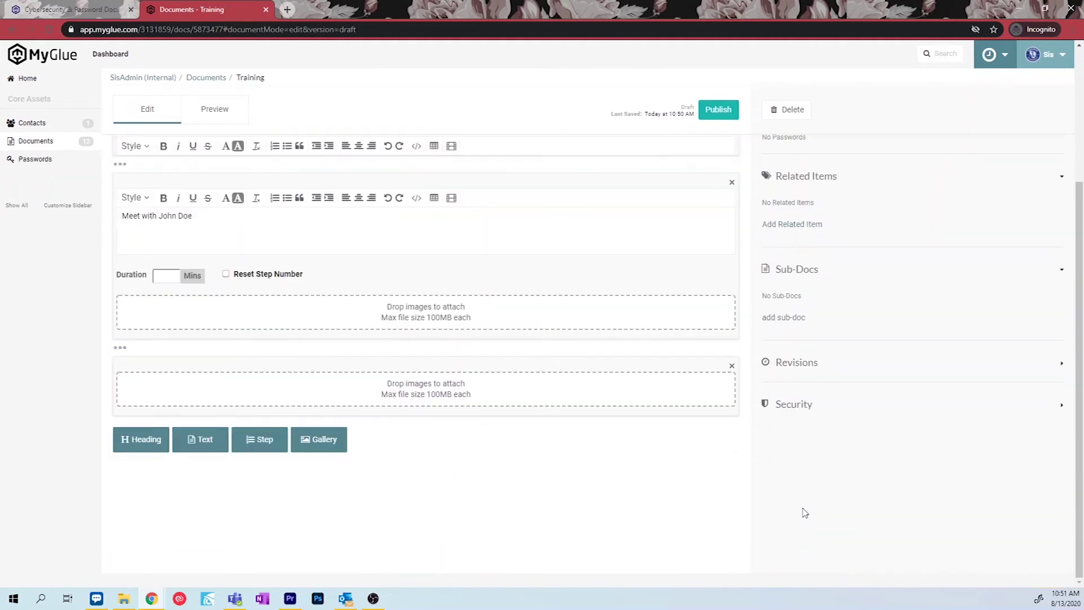
# Set Training's security to Specific groups with all IT Glue groups selected, then publish.
pyautogui.click(1061, 407)
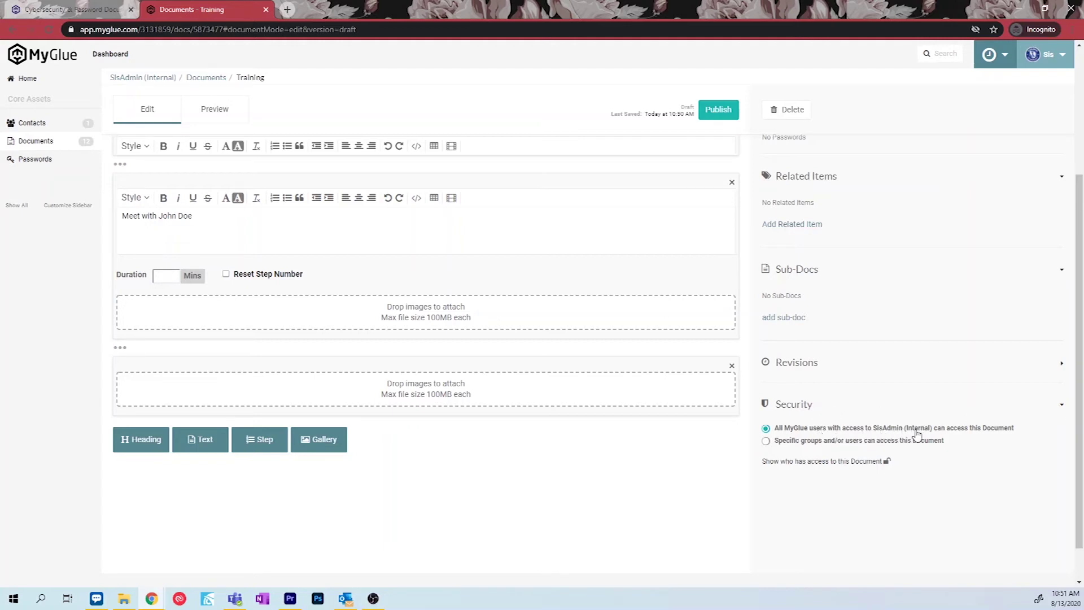
pyautogui.click(782, 446)
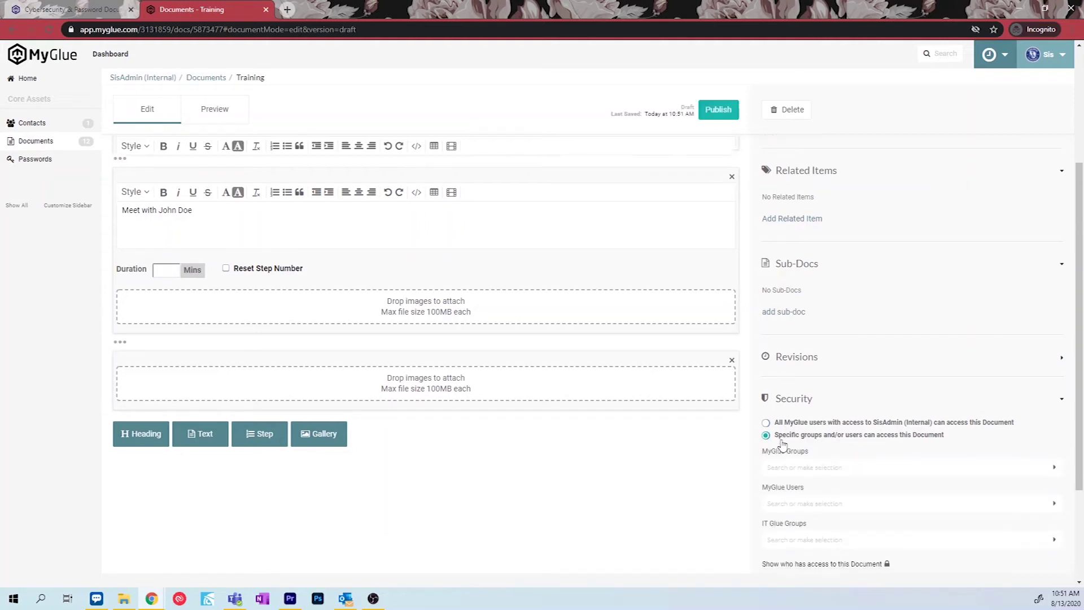
pyautogui.scroll(-2, 781, 441)
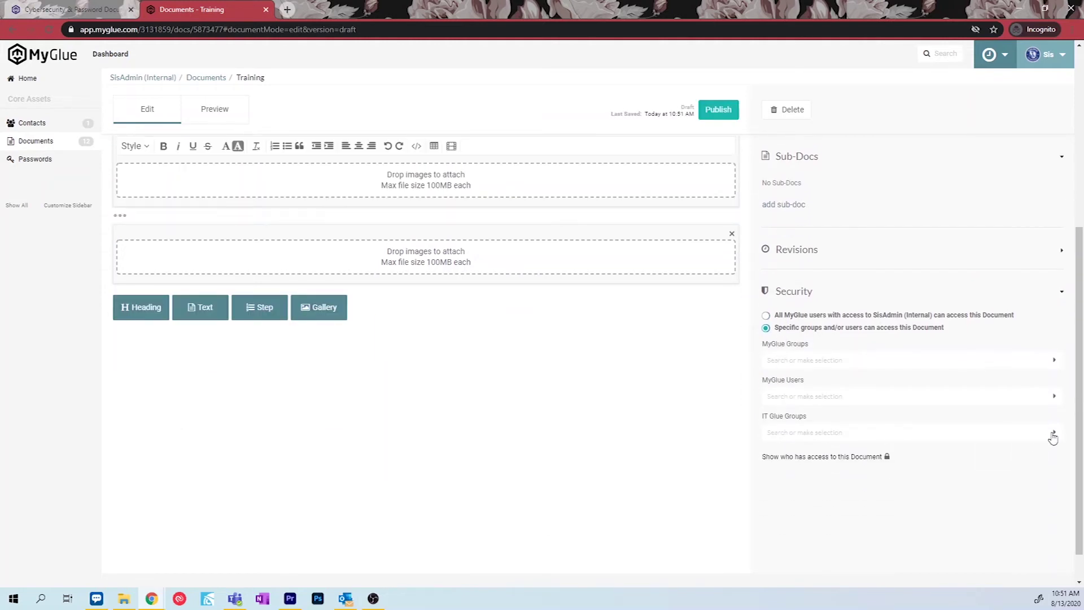
pyautogui.click(1051, 435)
pyautogui.click(773, 450)
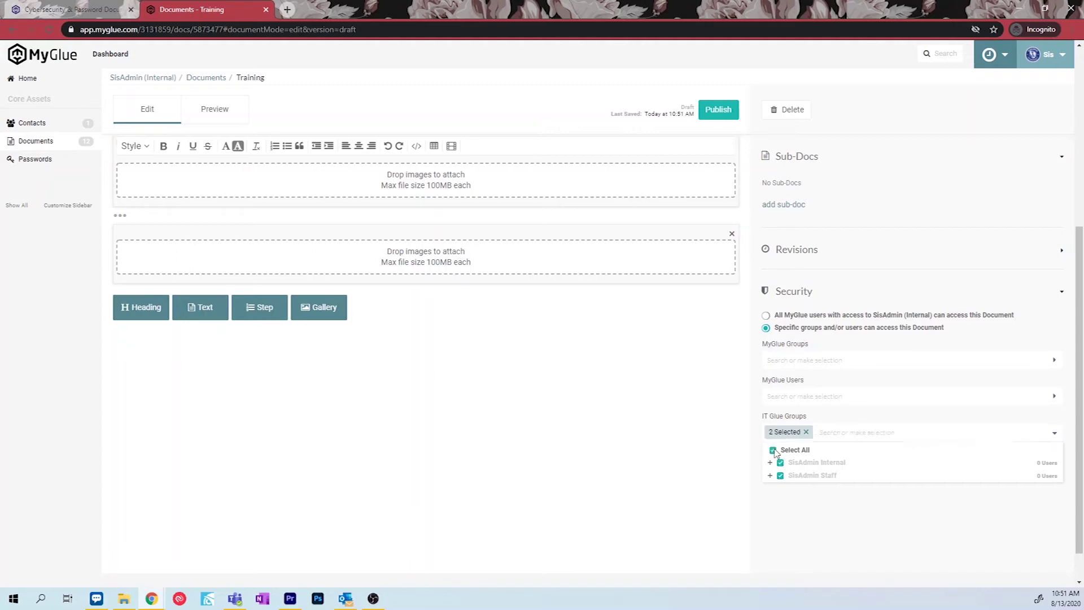
pyautogui.click(922, 501)
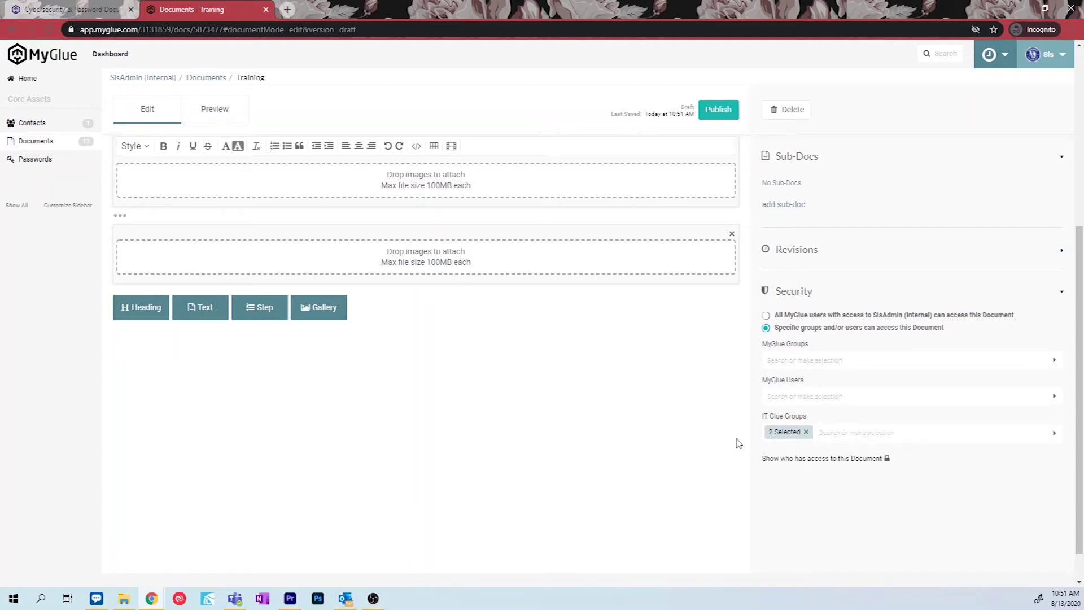
pyautogui.scroll(5, 734, 440)
pyautogui.click(732, 116)
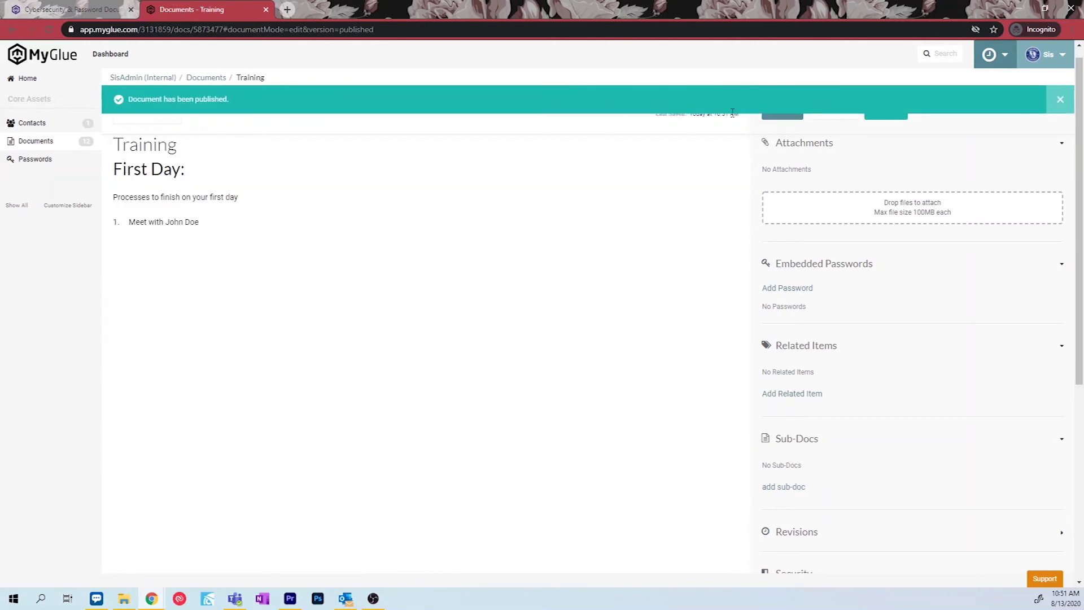
# Go to Contacts and start a new contact.
pyautogui.click(24, 123)
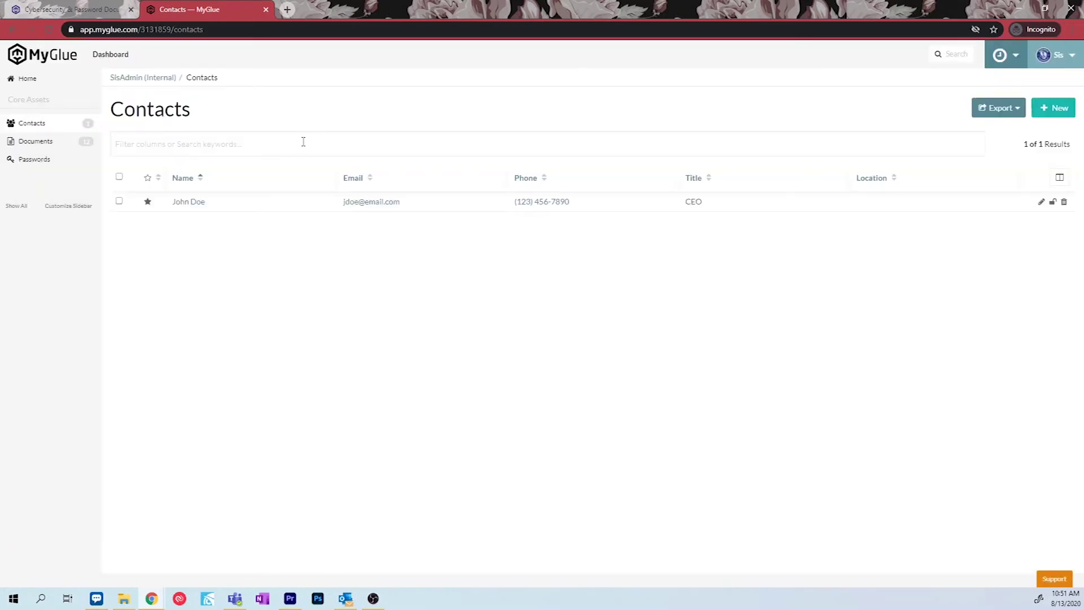
pyautogui.click(1054, 110)
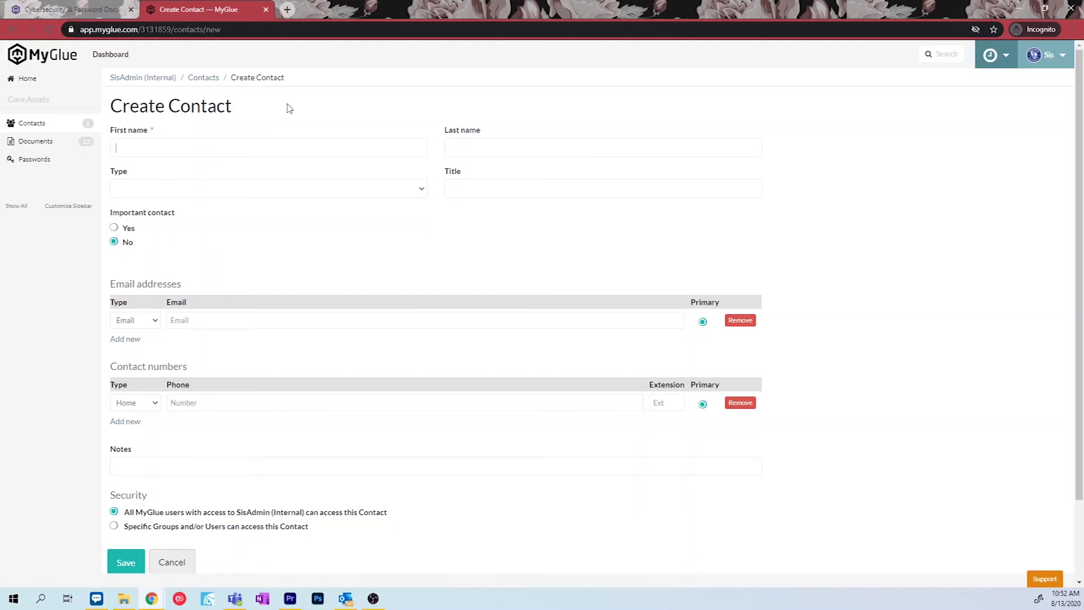
# Enter the contact's first and last name and the title VP.
pyautogui.write('Jane')
pyautogui.click(470, 148)
pyautogui.write('Doe')
pyautogui.click(469, 189)
pyautogui.write('VP')
# Set the contact type to Decision Maker and fill in the e-mail address and phone number.
pyautogui.click(421, 190)
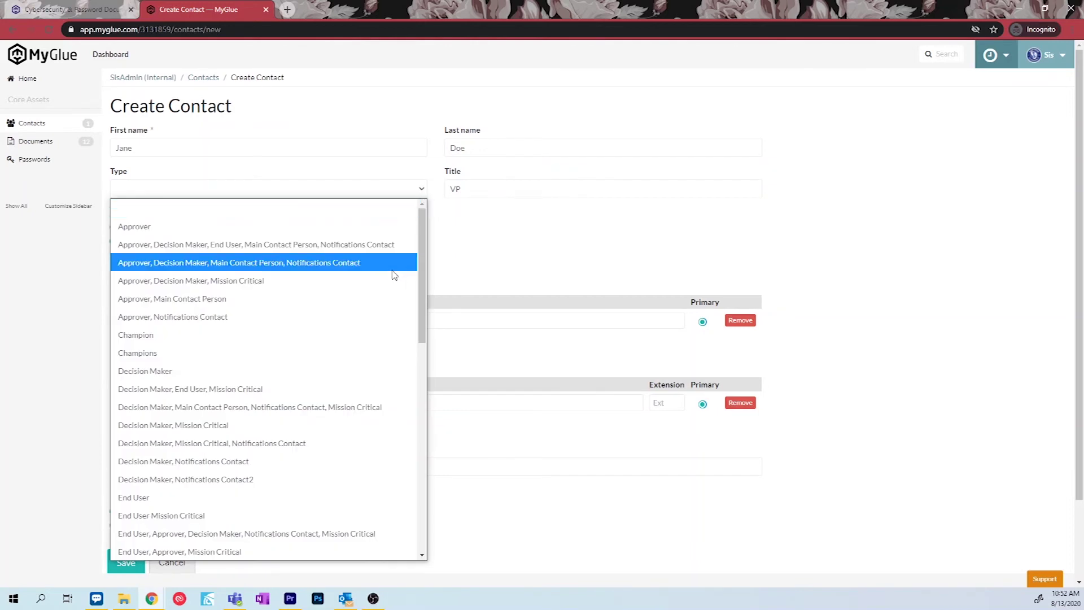
pyautogui.click(350, 370)
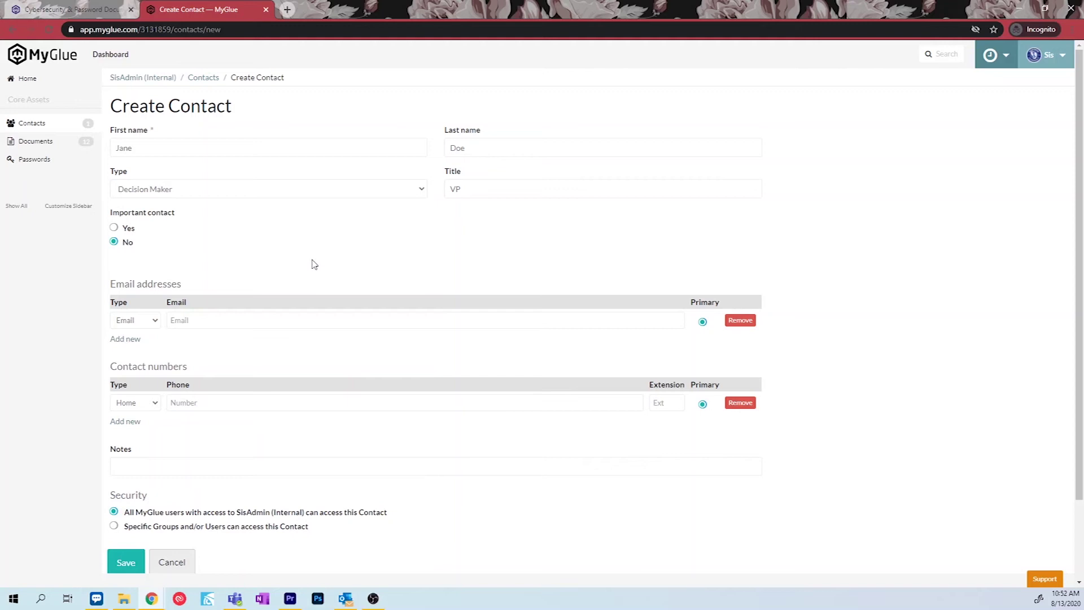
pyautogui.click(301, 319)
pyautogui.write('janed@test.com')
pyautogui.click(293, 401)
pyautogui.write('1234567890')
pyautogui.scroll(-2, 292, 402)
pyautogui.click(308, 372)
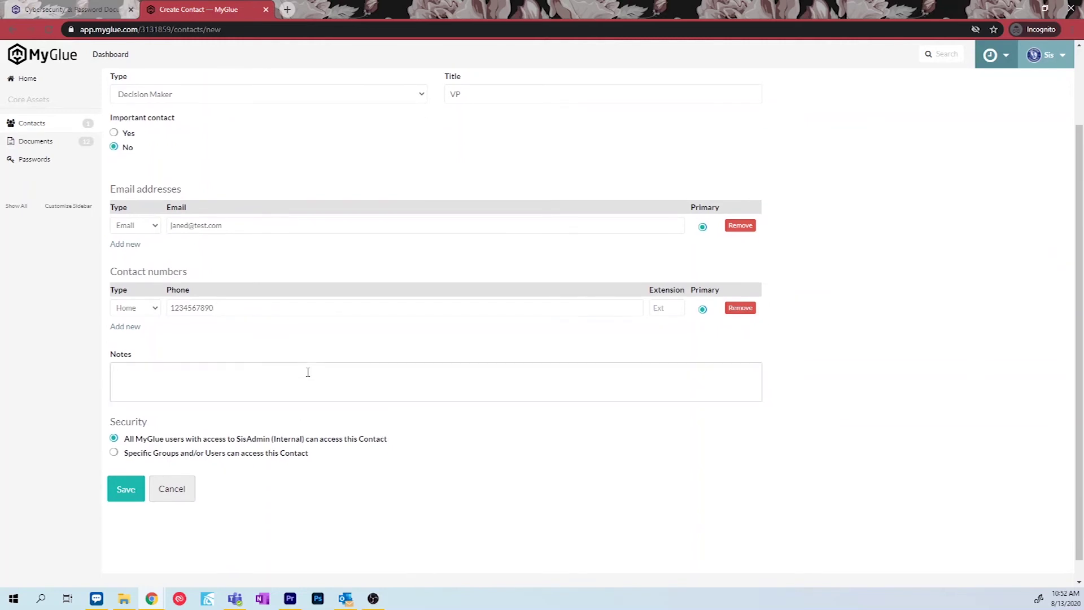
# Limit the contact to all IT Glue groups, save it, and go to Passwords.
pyautogui.click(303, 455)
pyautogui.scroll(-4, 301, 454)
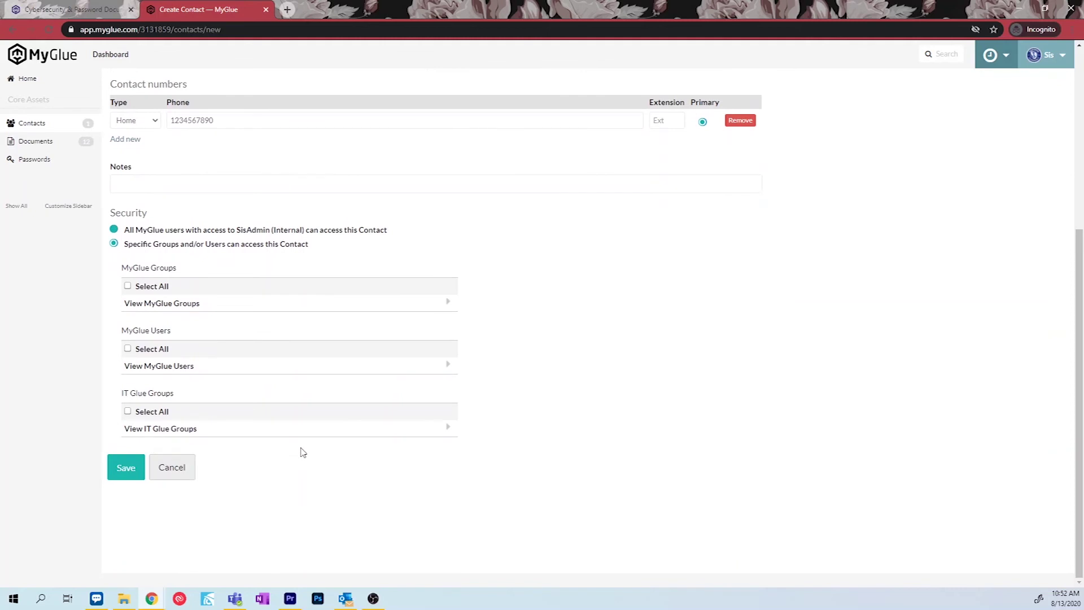
pyautogui.click(445, 433)
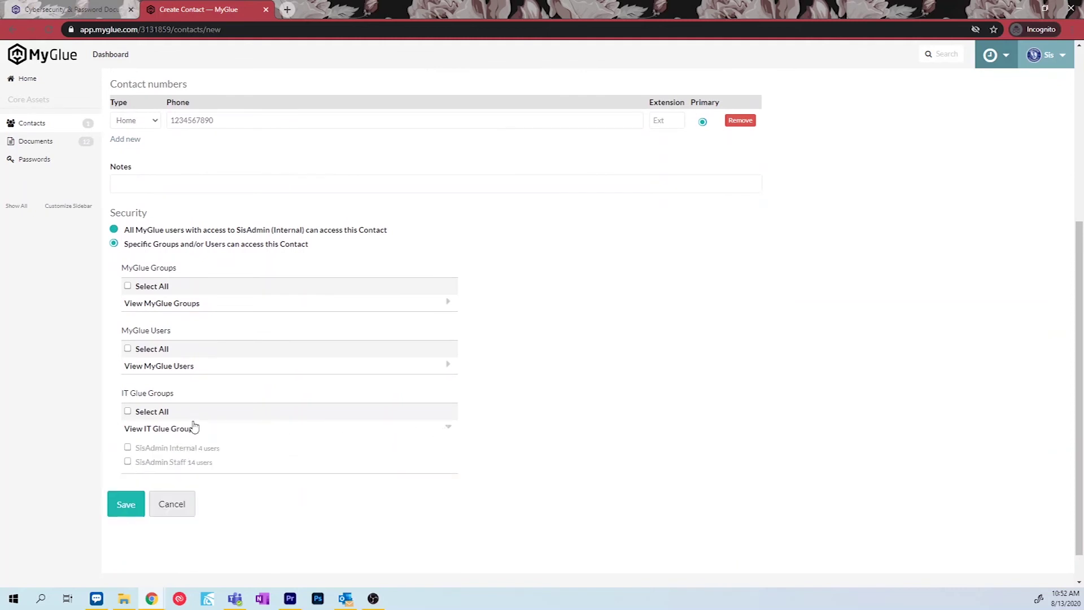
pyautogui.click(127, 412)
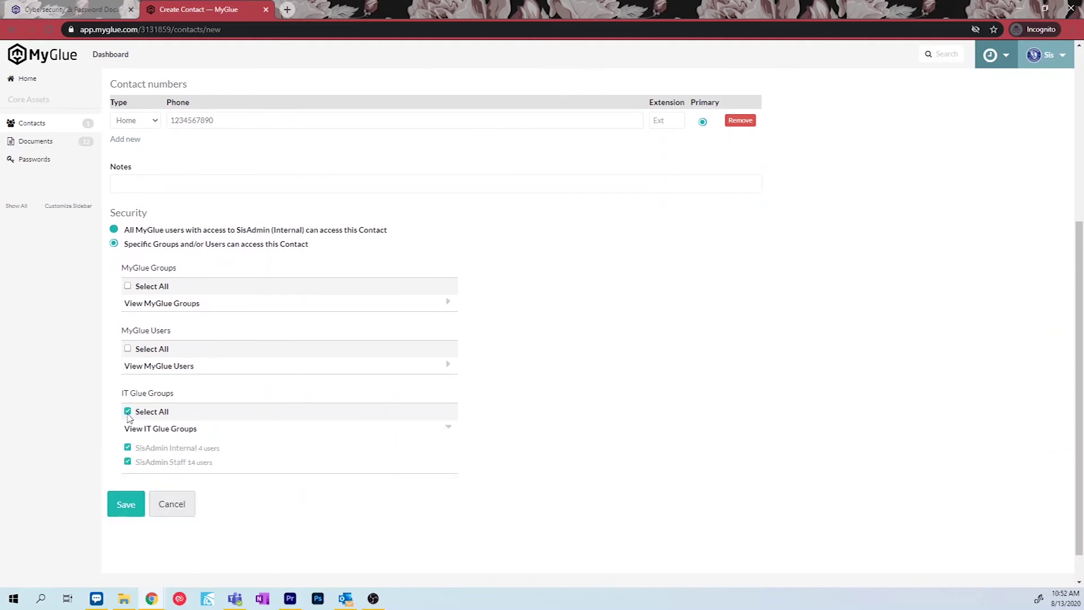
pyautogui.click(122, 504)
pyautogui.click(42, 159)
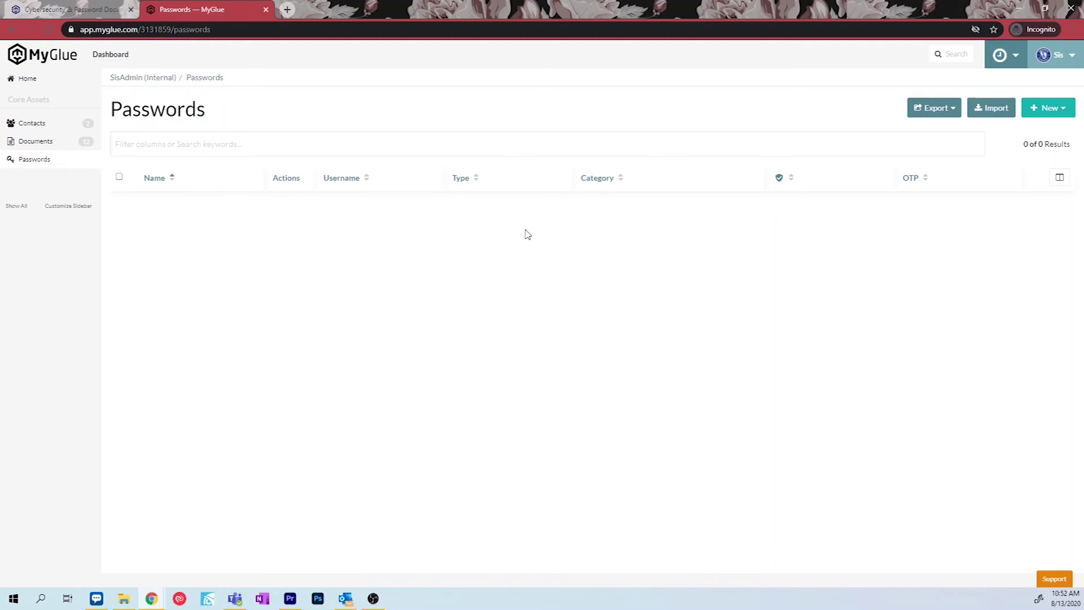
# Start a new password entry from the New menu.
pyautogui.click(1064, 112)
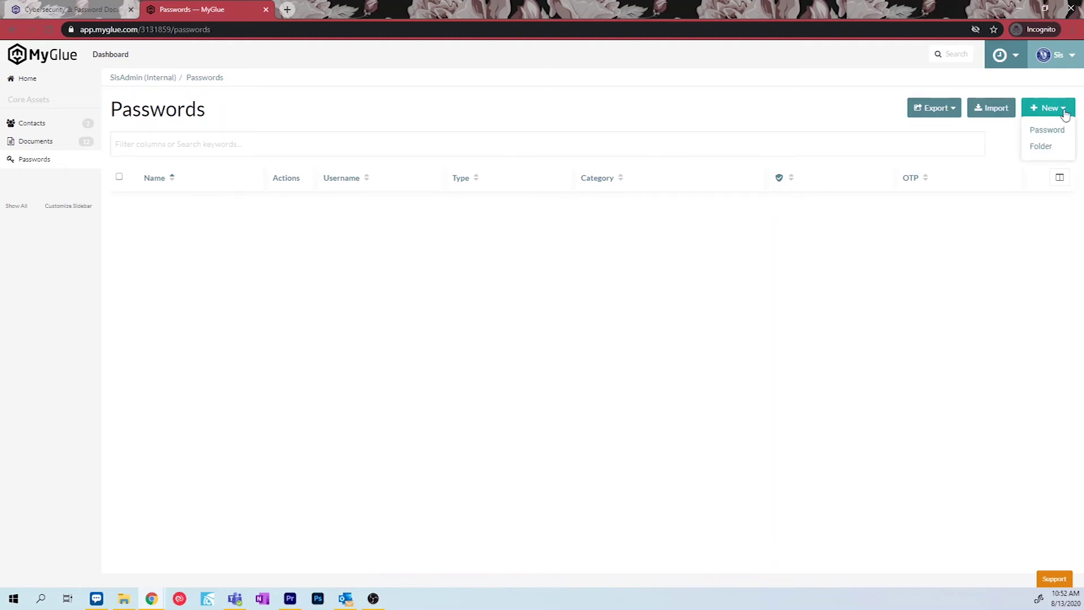
pyautogui.click(1048, 130)
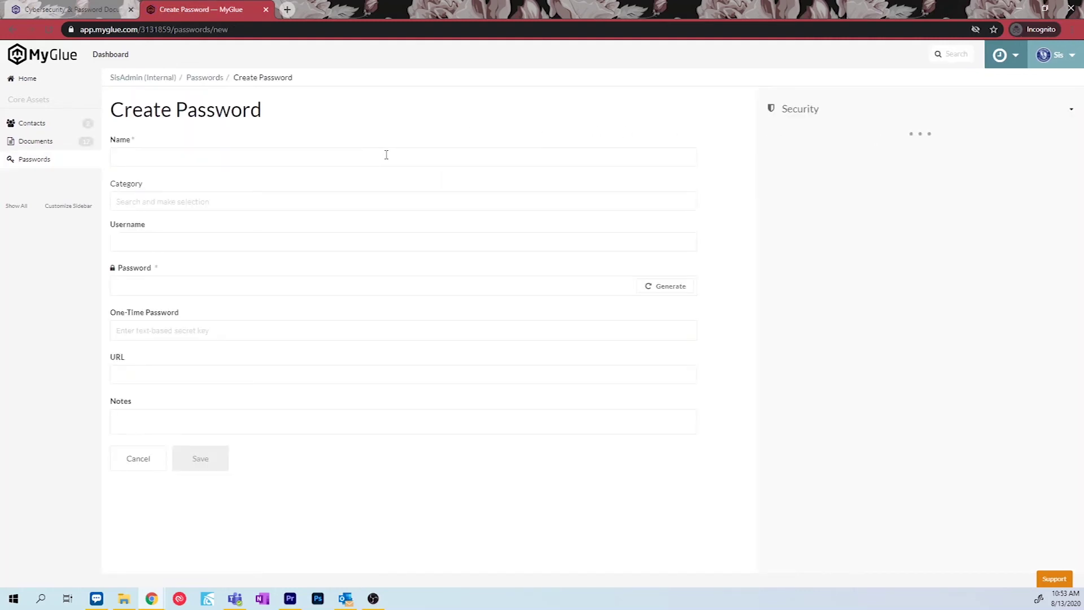
# Name the entry 'Amazon Company Account', leave the category, enter the username e-mail, and generate a password.
pyautogui.click(387, 155)
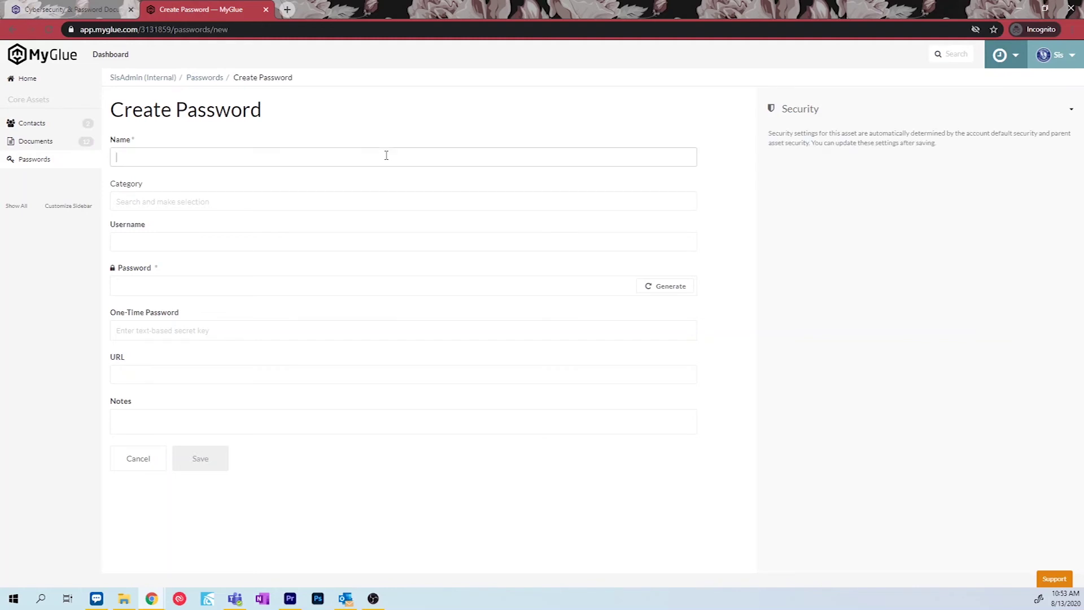
pyautogui.write('Amazon Company')
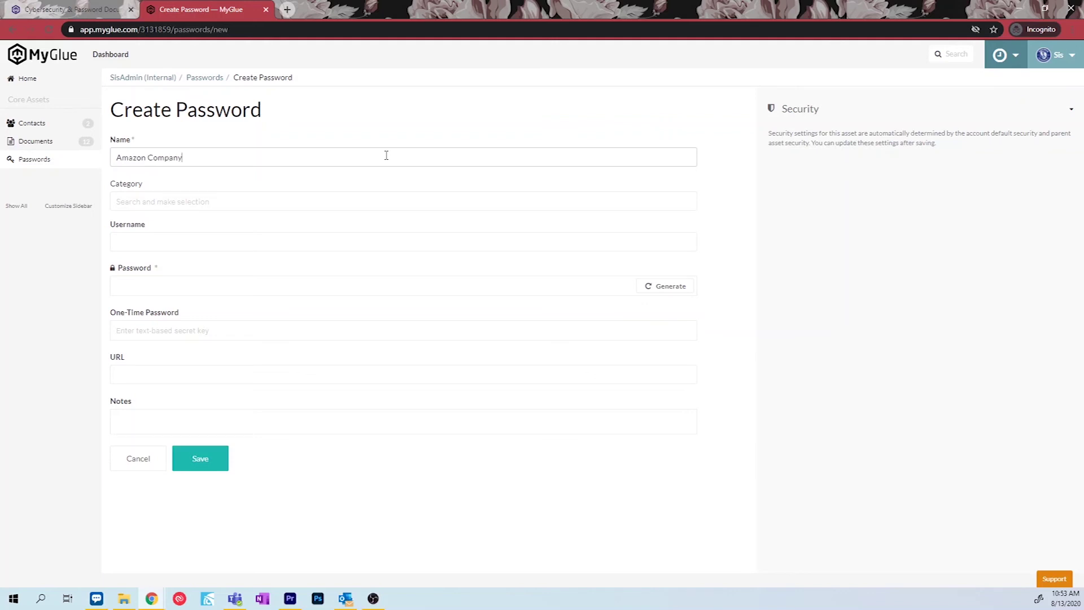
pyautogui.write(' Account')
pyautogui.press('Tab')
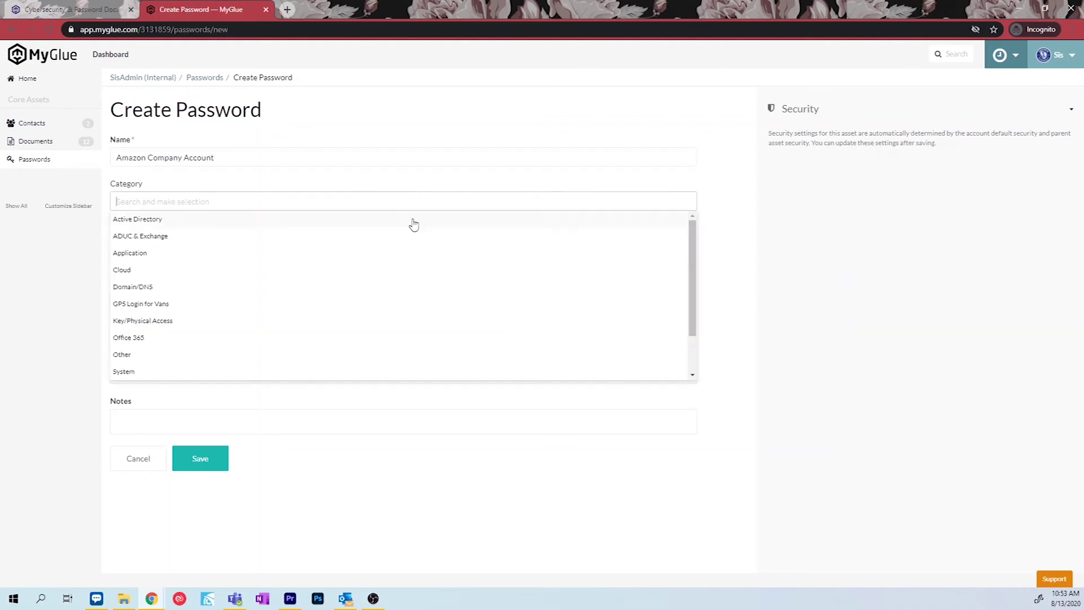
pyautogui.press('Tab')
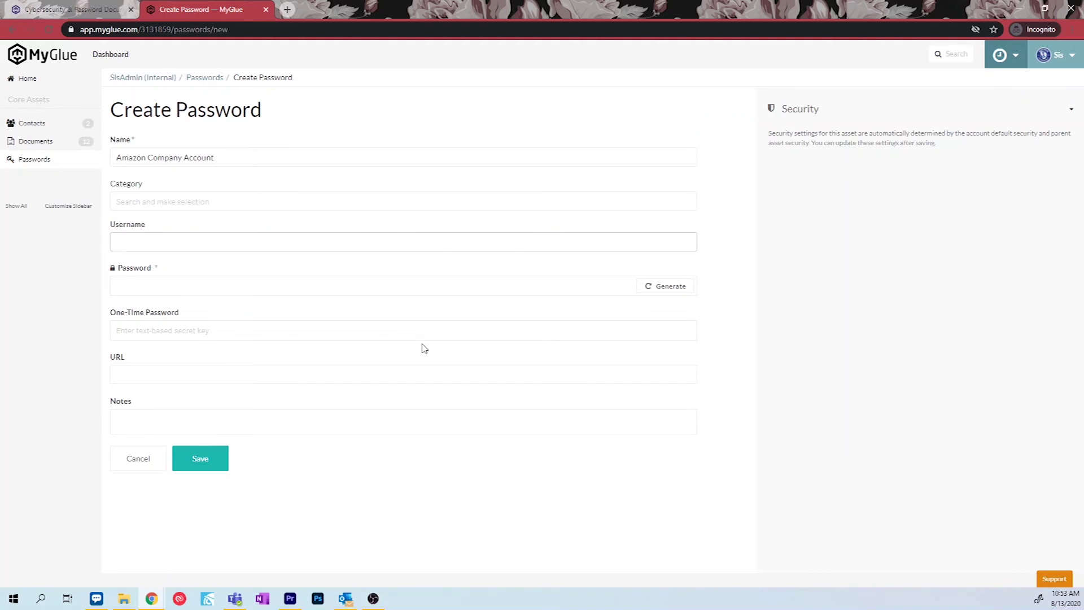
pyautogui.write('johnd@test.com')
pyautogui.press('Tab')
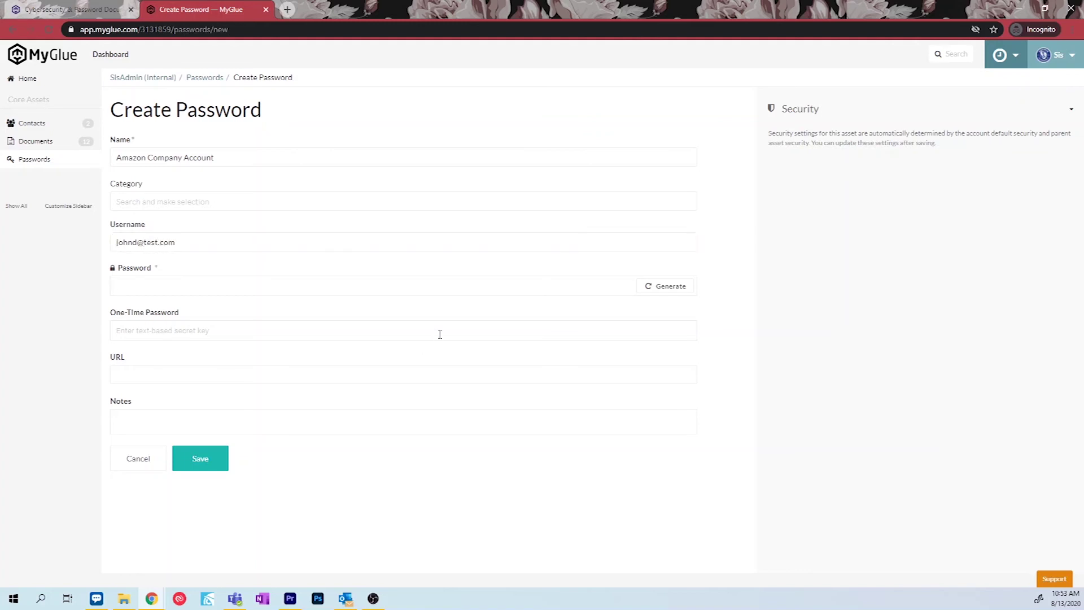
pyautogui.click(673, 287)
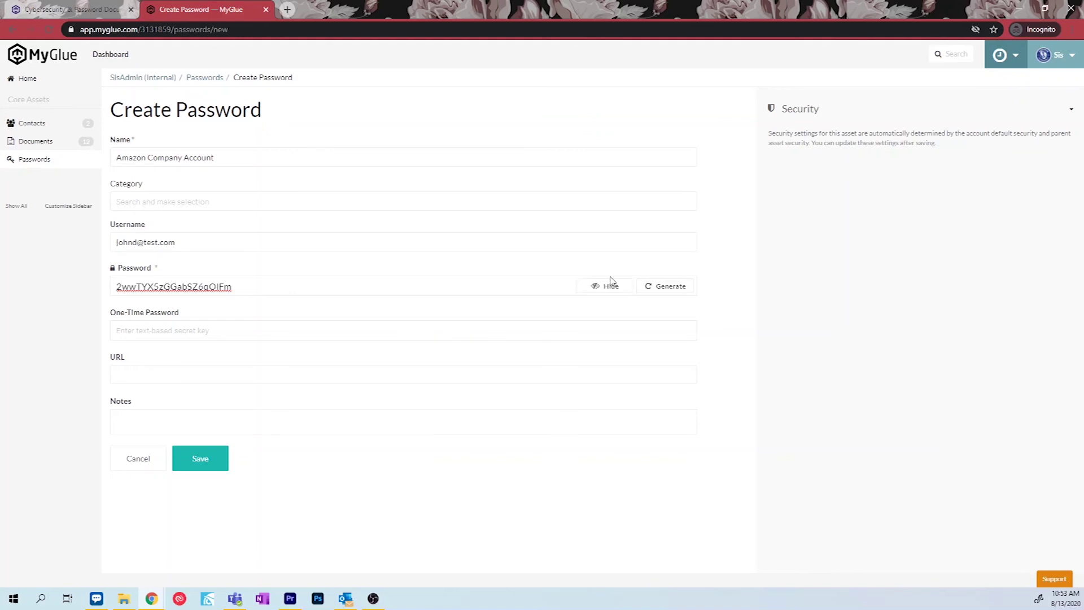
# Replace the generated password with a custom password of your own.
pyautogui.doubleClick(276, 283)
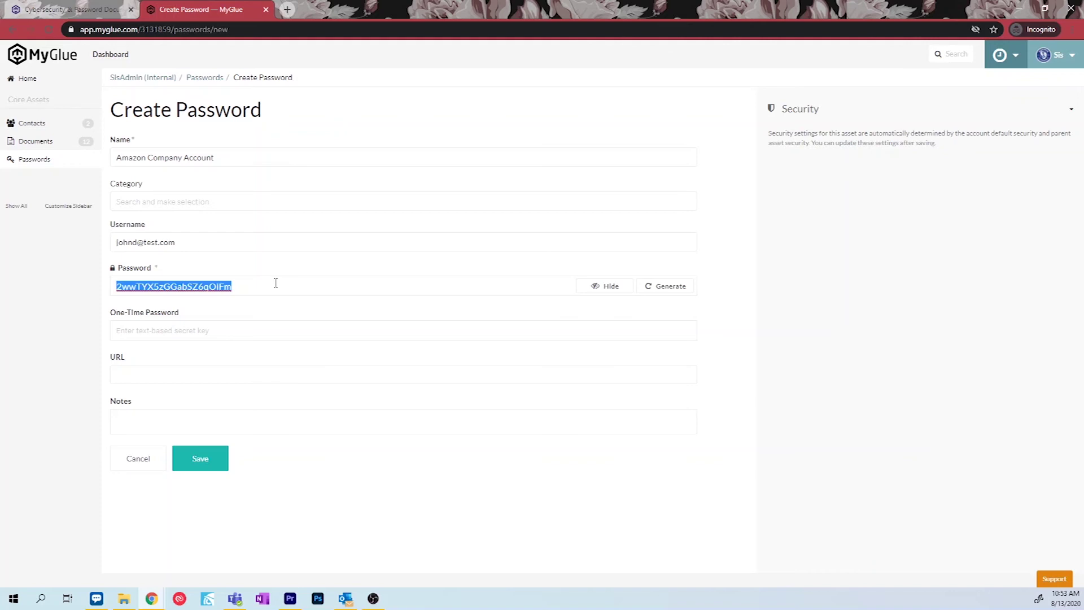
pyautogui.write('donot')
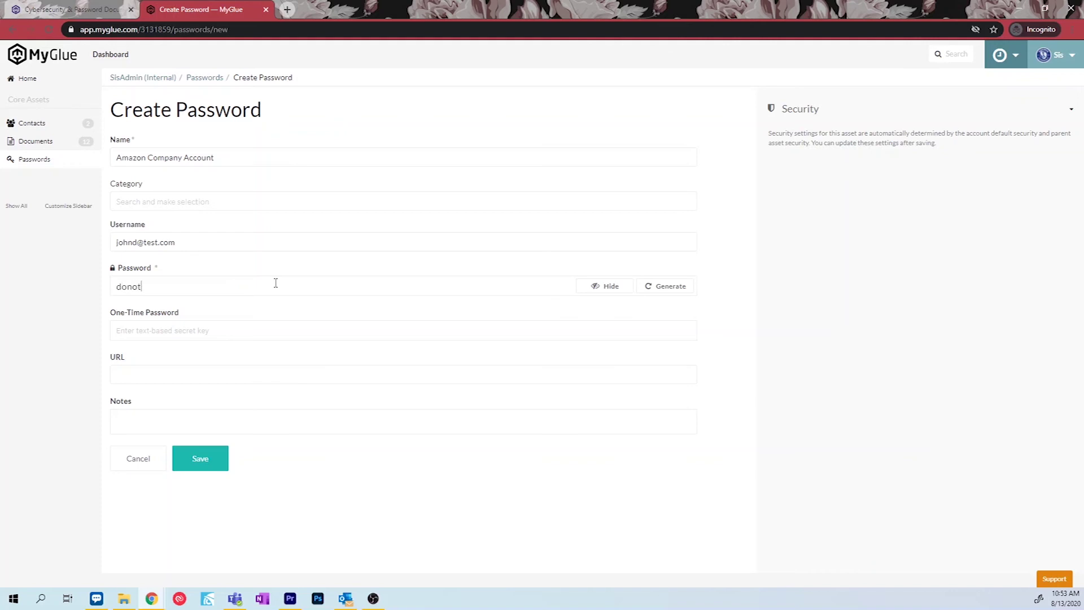
pyautogui.write('usethispassword!')
pyautogui.click(277, 333)
# Set the URL to amazon.com, add the note 'Use for internal purchases', and save the entry.
pyautogui.click(274, 376)
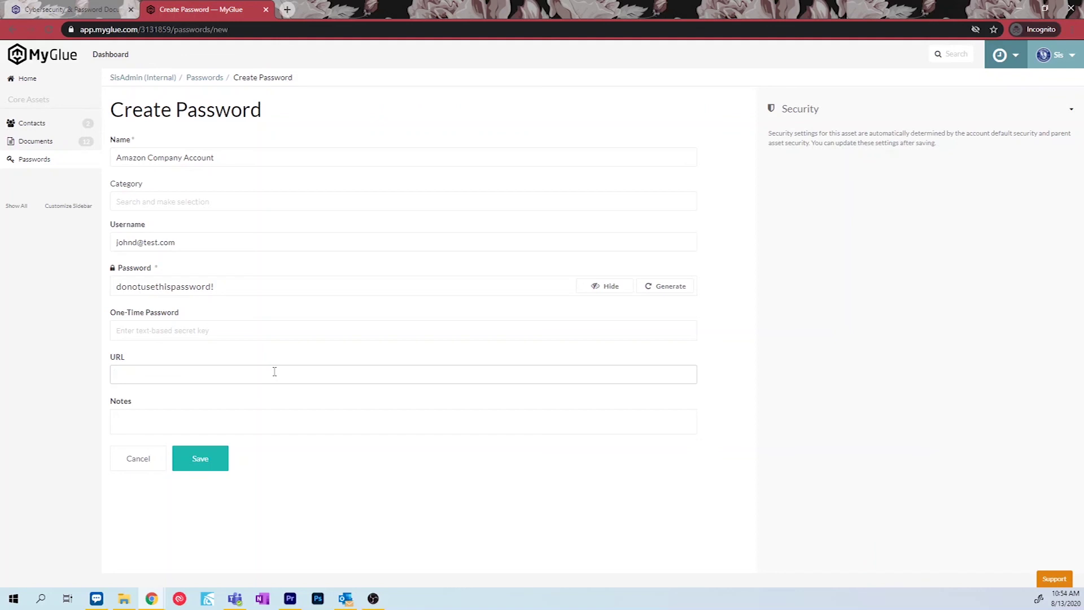
pyautogui.write('amazon.com')
pyautogui.click(260, 425)
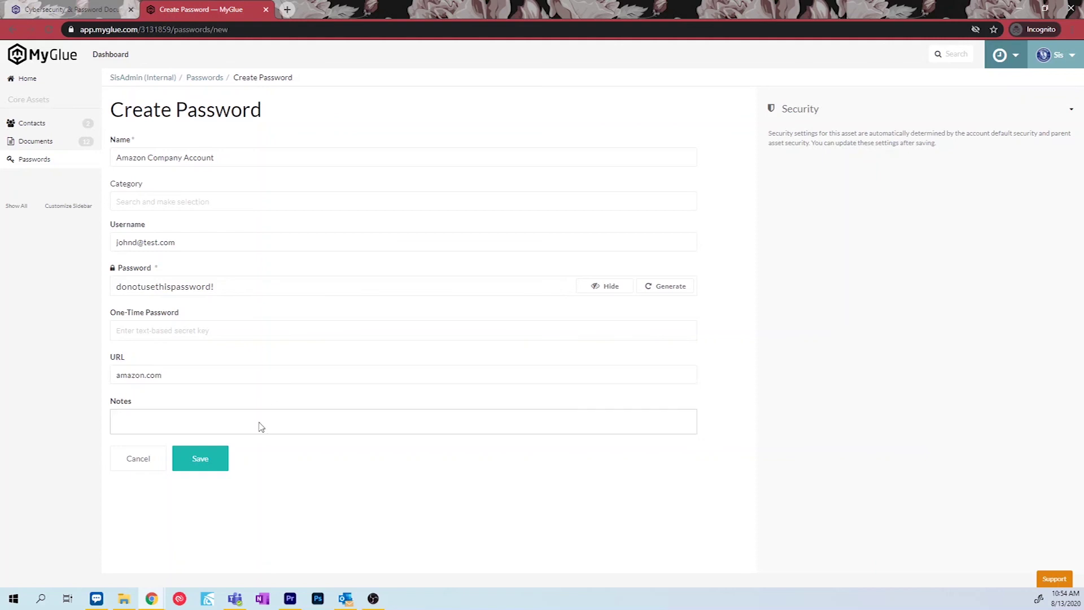
pyautogui.write('Use for internal purchases')
pyautogui.click(213, 461)
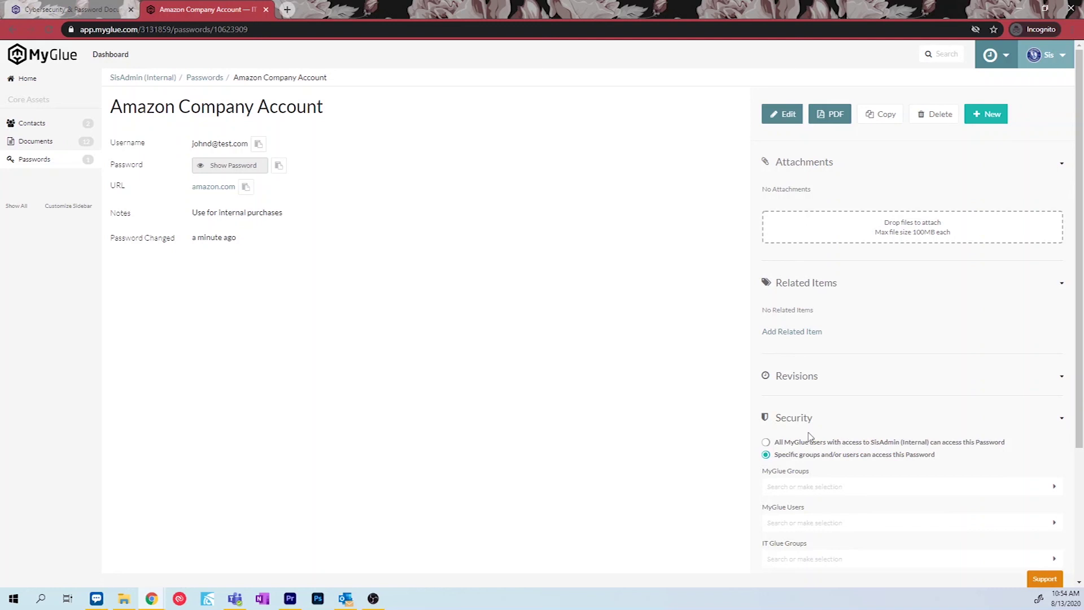
# Under Security, select all IT Glue groups so access shows '2 Selected'.
pyautogui.scroll(-3, 811, 436)
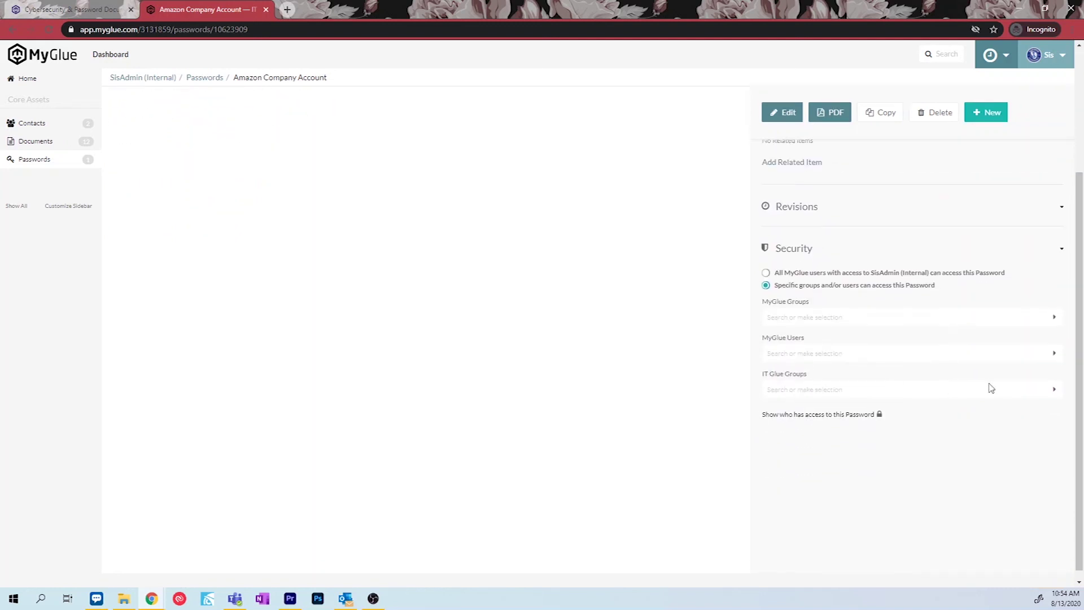
pyautogui.click(1053, 392)
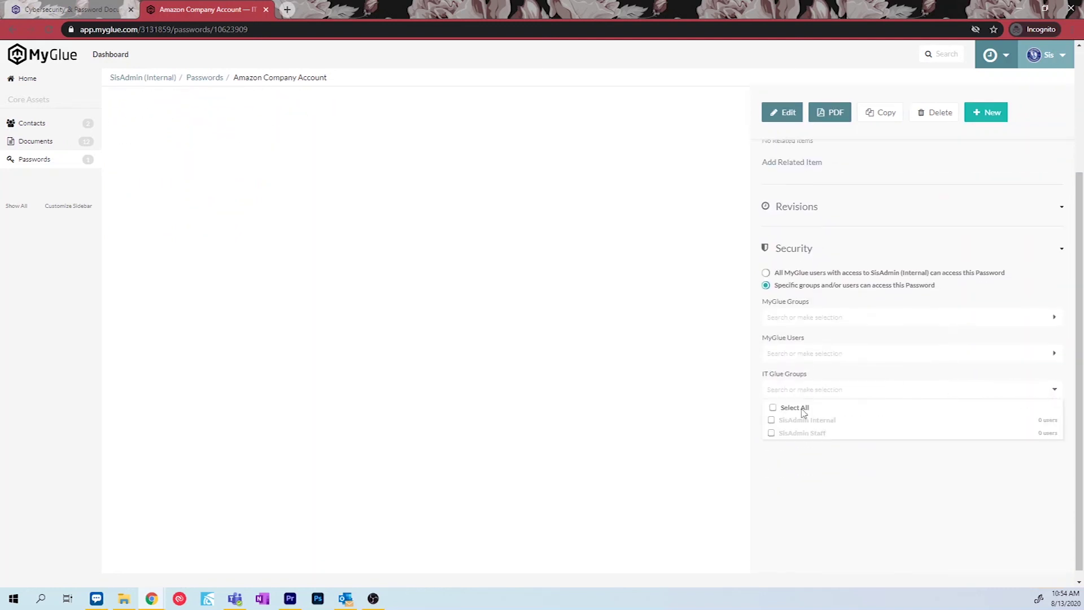
pyautogui.click(774, 409)
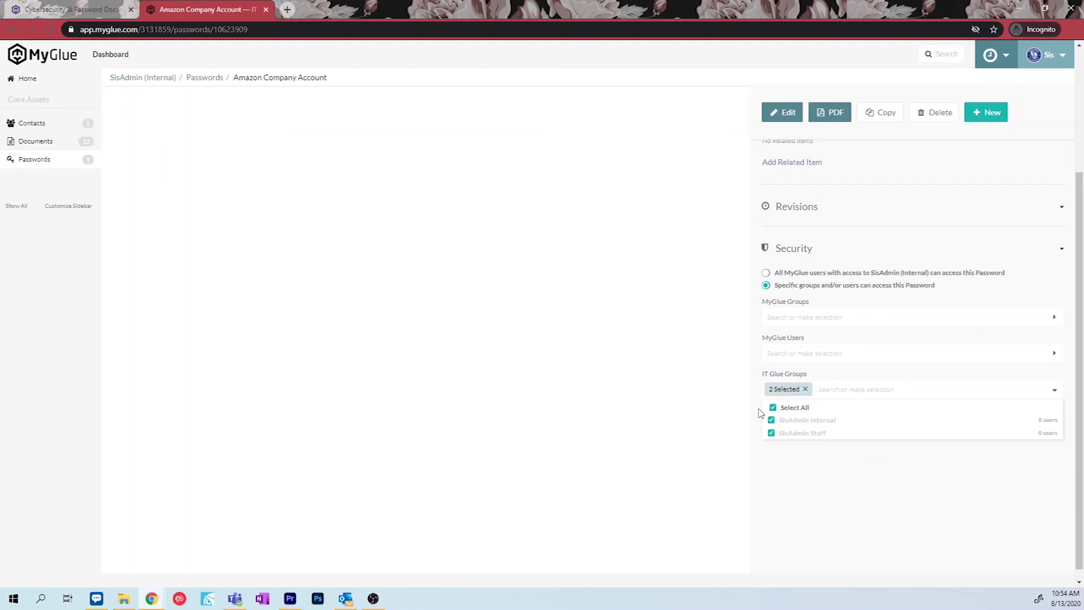
pyautogui.click(724, 407)
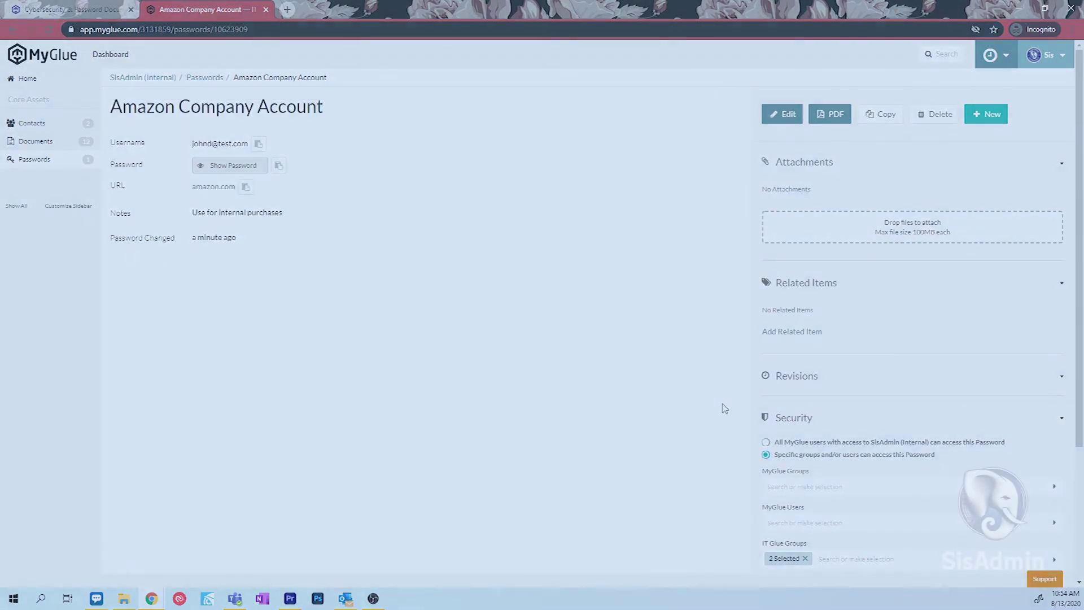